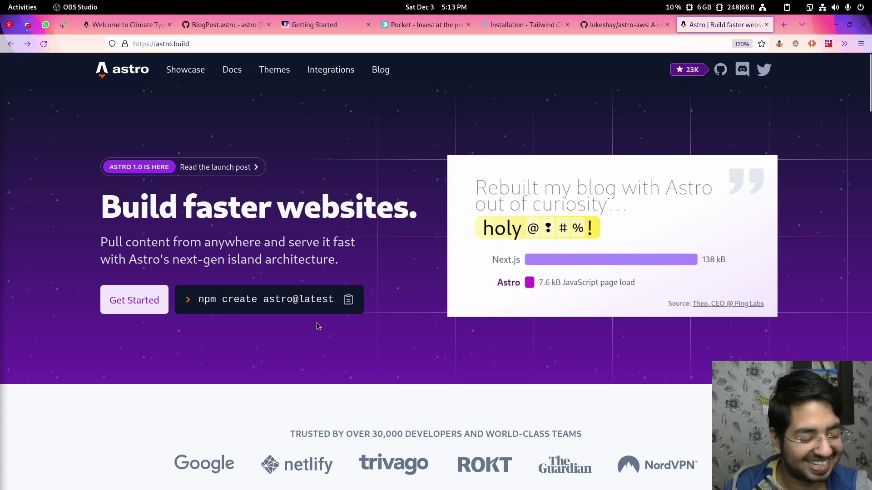
Copy the 'npm create astro@latest' command from the astro.build homepage.
left_click(351, 298)
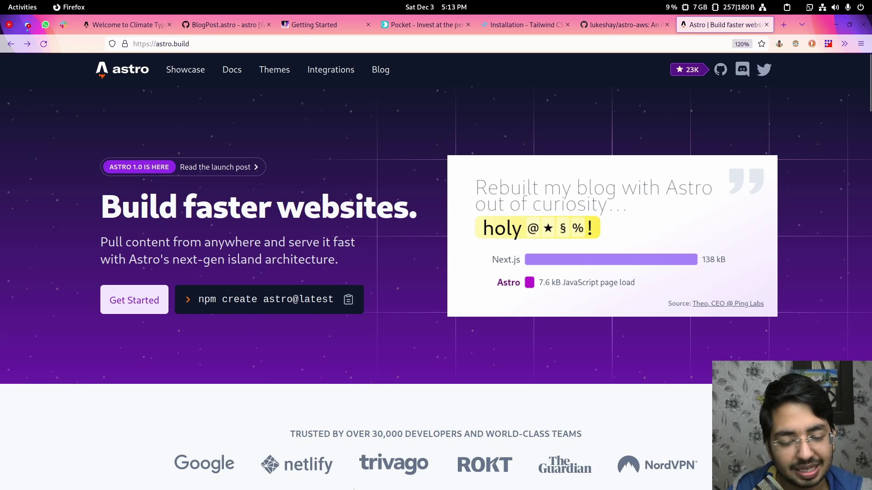
In kitty with a larger font, paste and run pnpm create astro@latest.
left_click(326, 470)
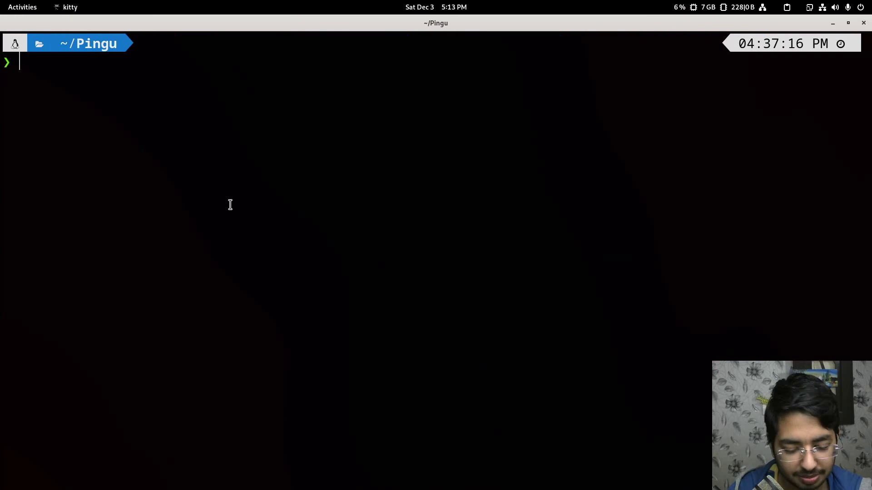
key("ctrl+shift+equal")
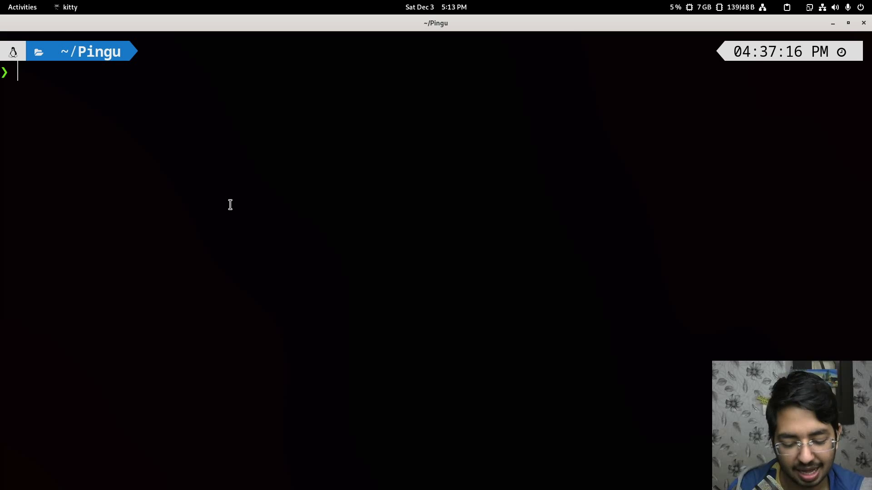
type("p")
key("ctrl+shift+v")
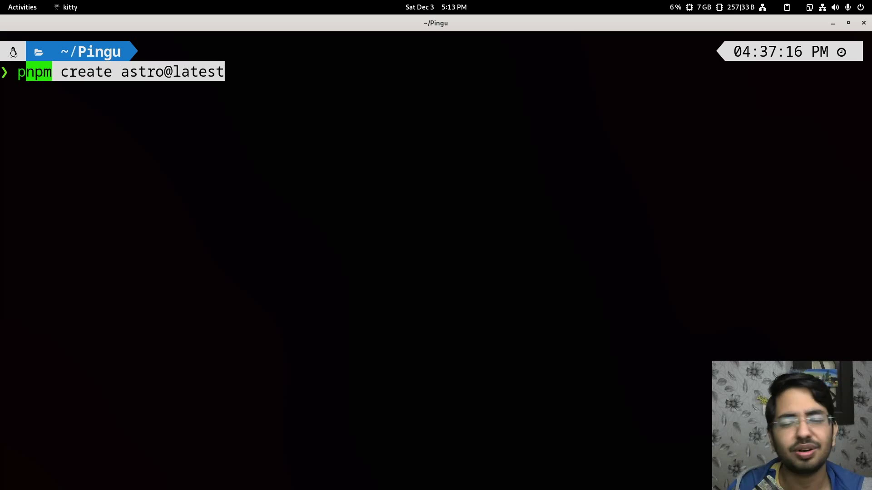
key("Return")
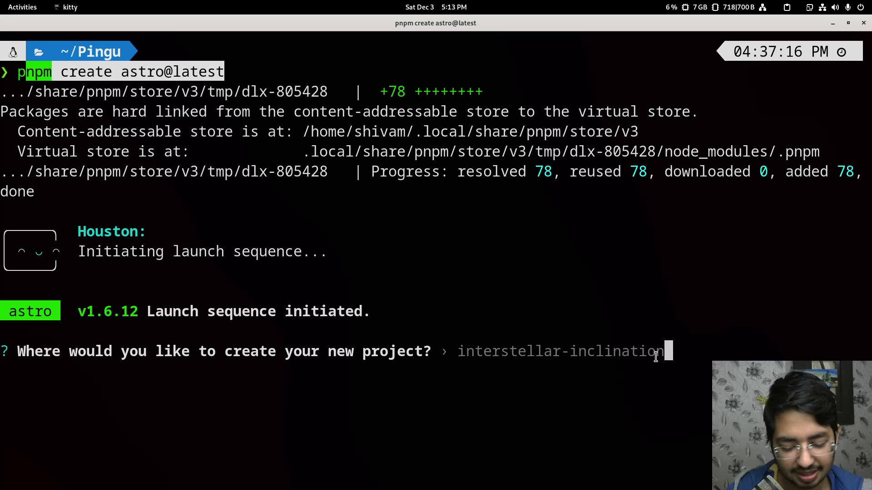
type("noot")
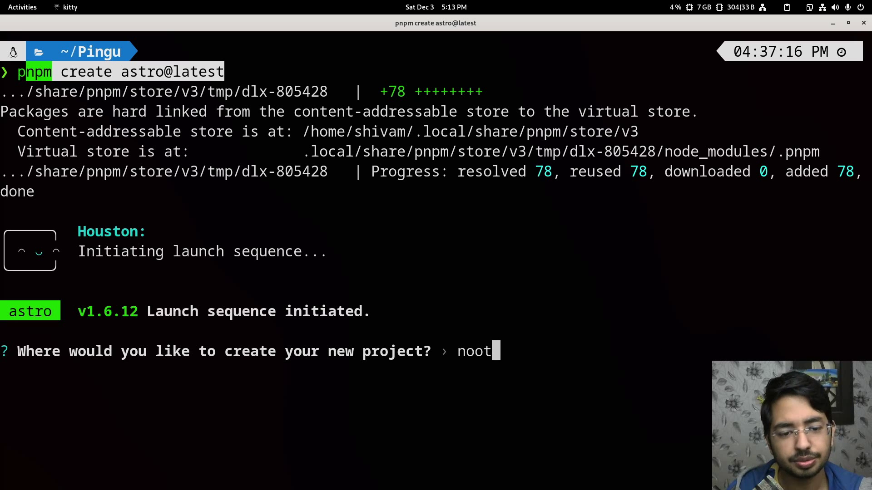
type("noot-page")
Enter nootnoot-page as the project name and pick the 'a few best practices' template.
key("Return")
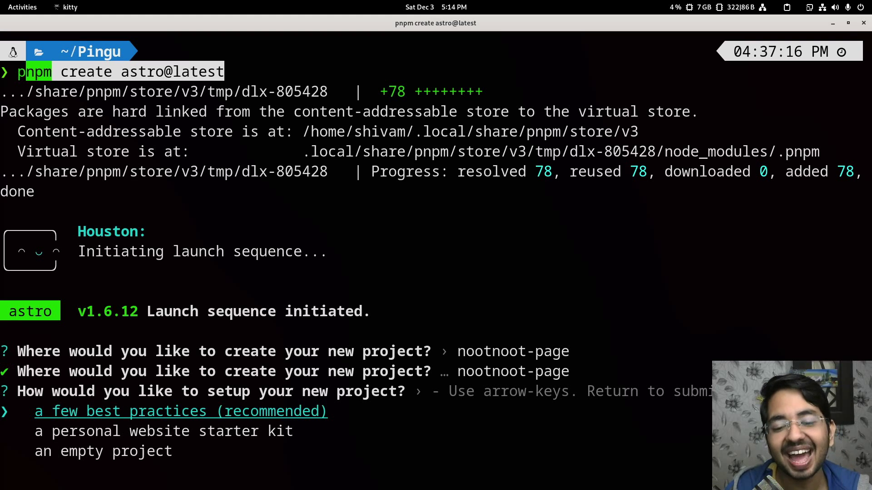
key("Down")
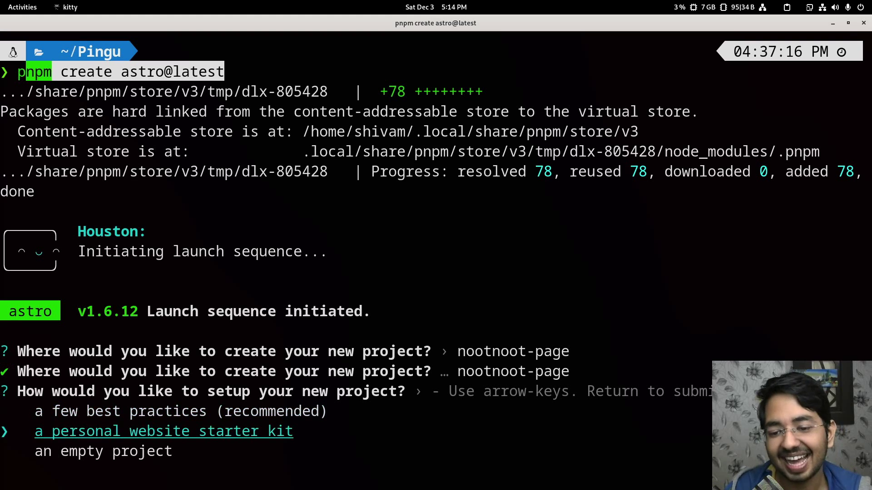
key("Up")
key("Return")
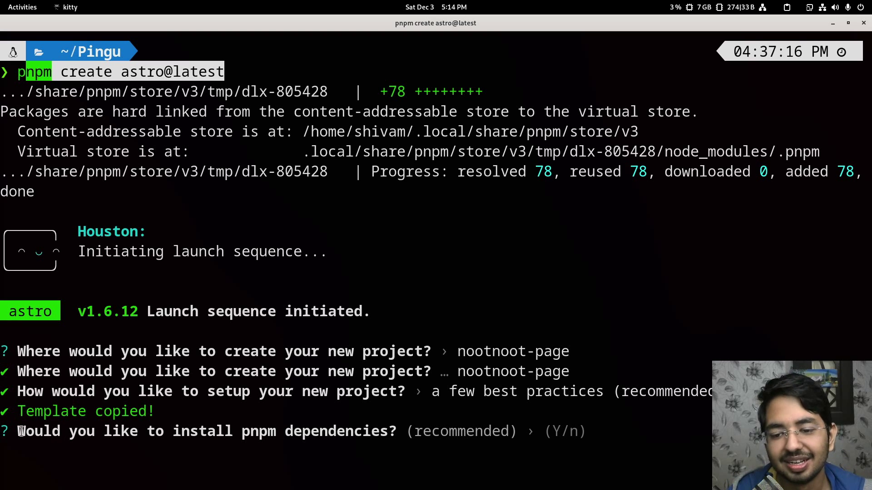
Answer Yes to installing pnpm dependencies and git init, then choose Strict TypeScript.
left_click_drag(21, 432, 348, 434)
left_click(376, 437)
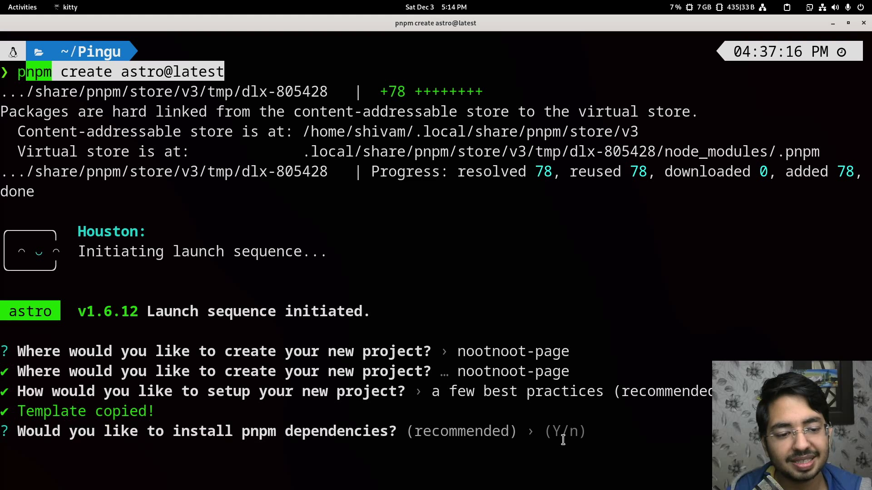
key("Return")
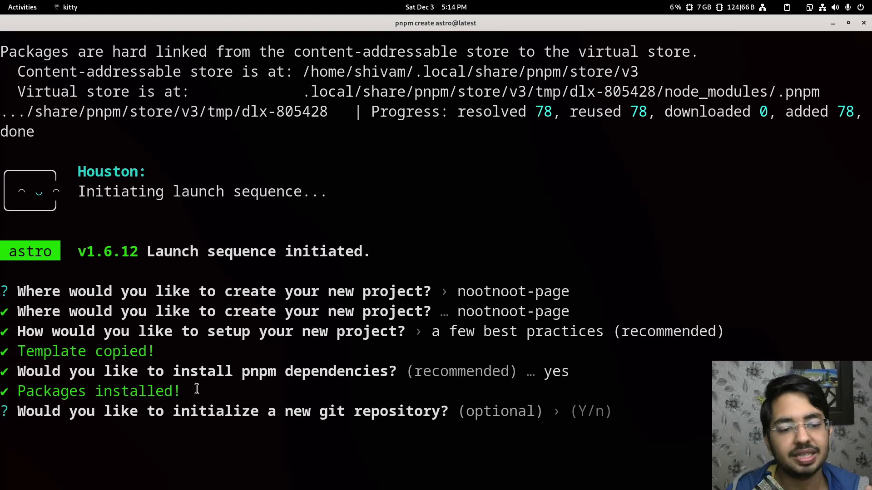
key("Return")
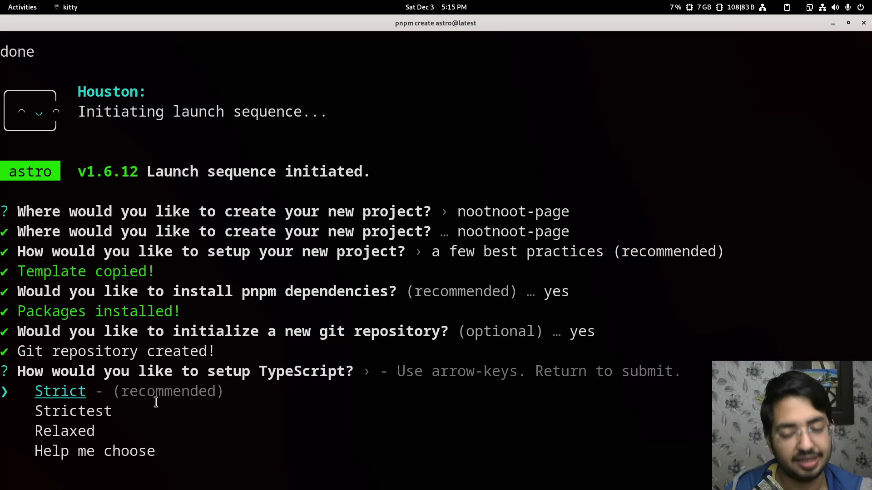
key("Return")
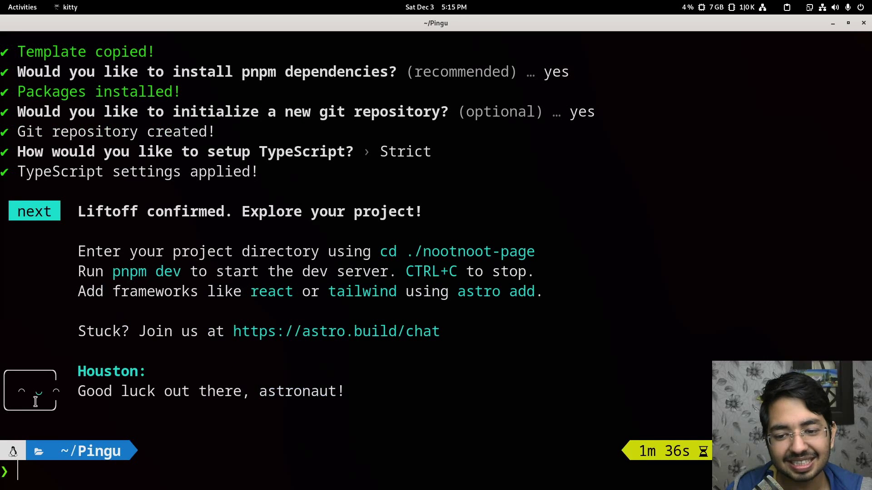
Change into the nootnoot-page folder using the suggested cd ./nootnoot-page command.
left_click_drag(75, 389, 199, 392)
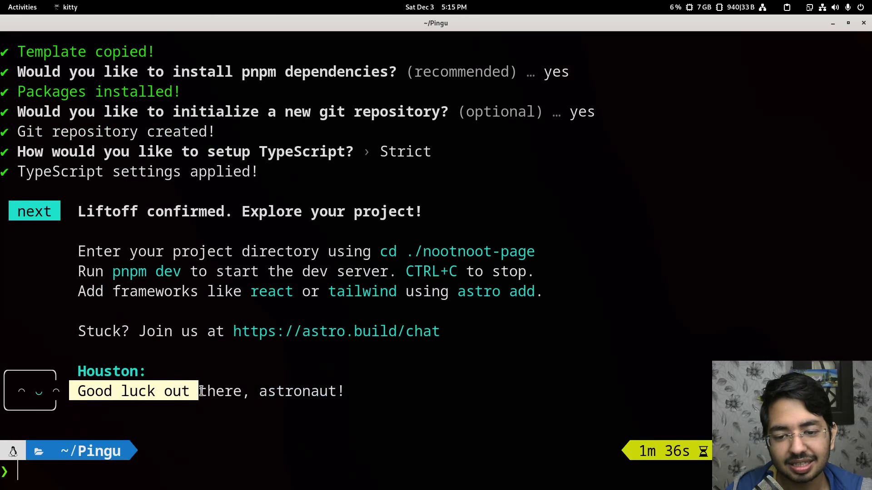
left_click(205, 393)
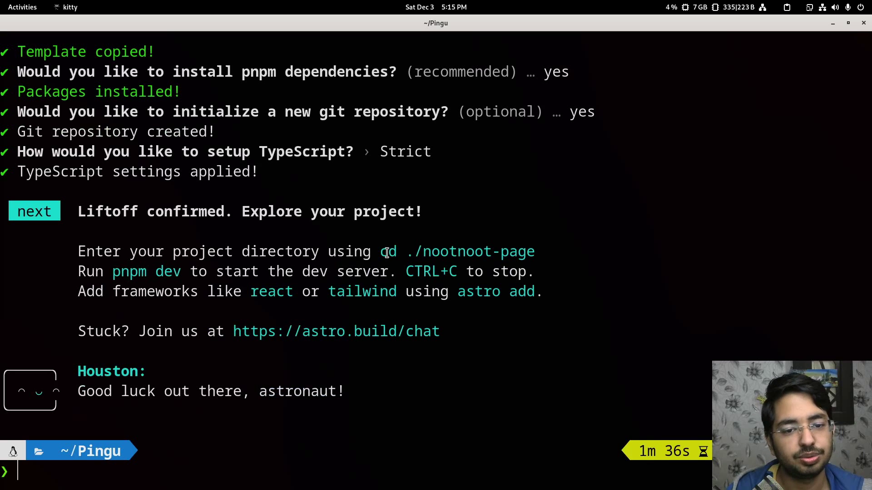
left_click_drag(382, 253, 530, 252)
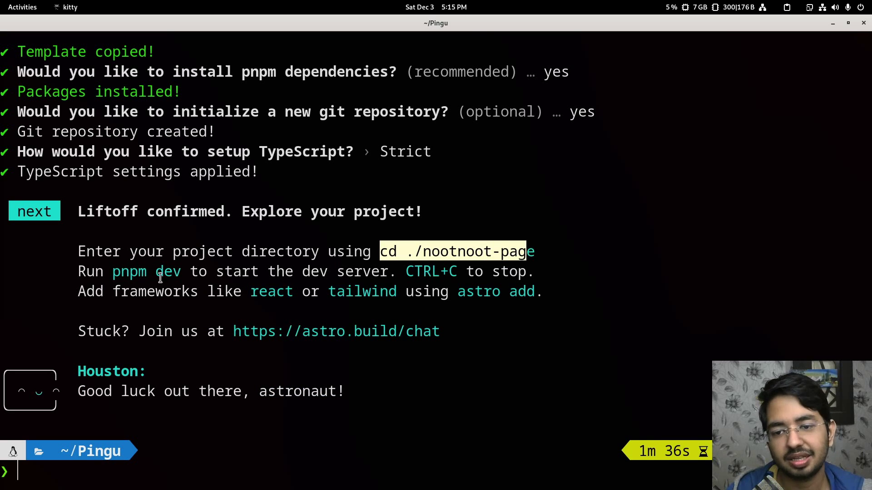
left_click(86, 245)
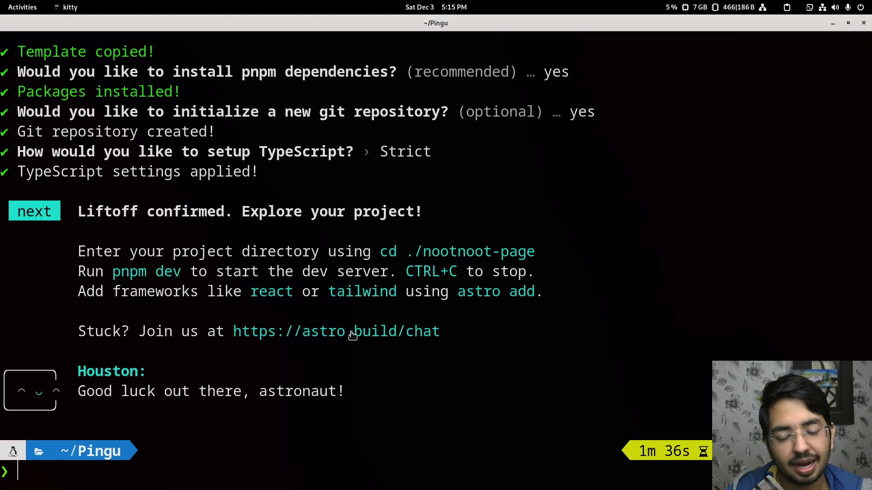
left_click_drag(381, 251, 536, 251)
middle_click(536, 251)
key("Return")
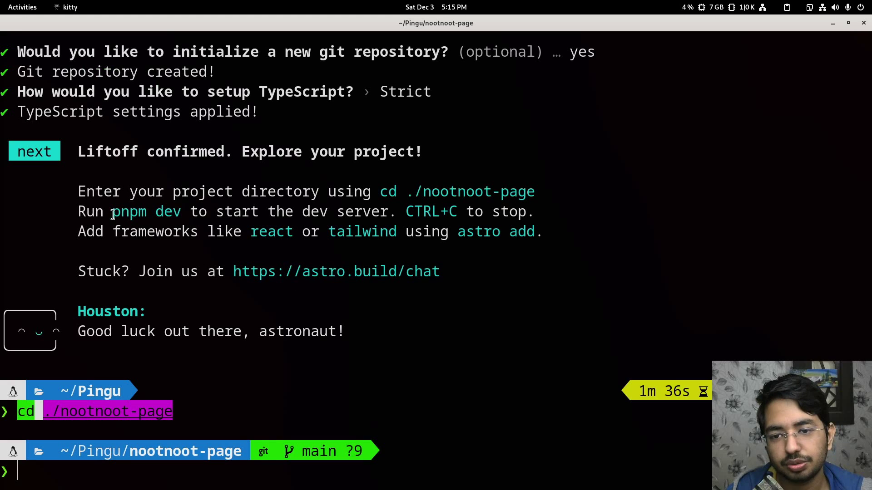
Run pnpm dev to serve the project at 127.0.0.1:3000.
left_click_drag(113, 213, 181, 213)
left_click(177, 231)
scroll(153, 240, "up", 2)
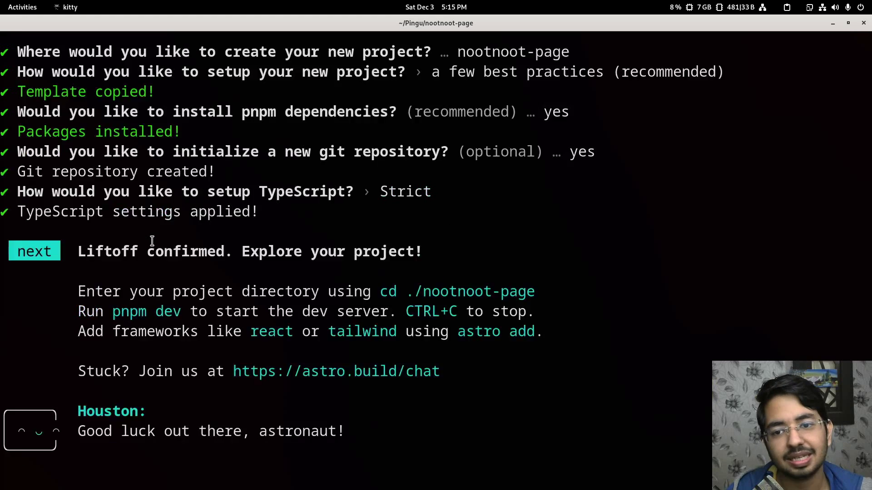
scroll(151, 240, "up", 8)
scroll(147, 234, "down", 2)
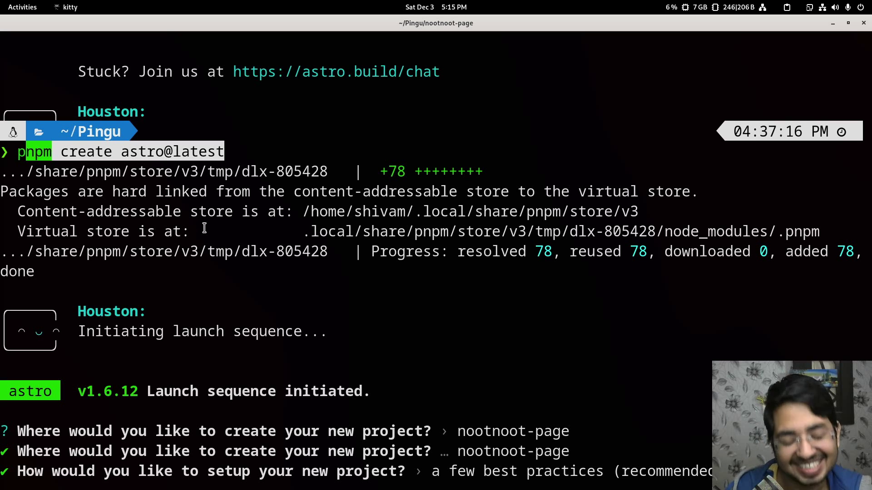
scroll(211, 205, "down", 3)
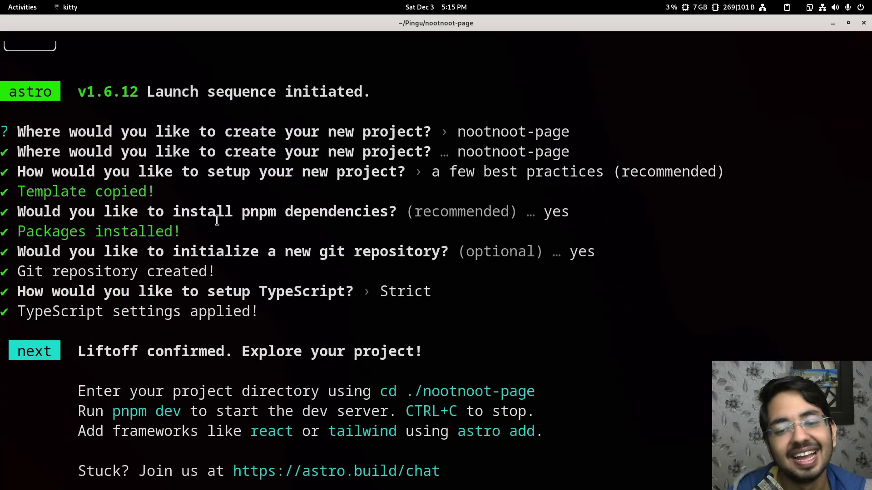
scroll(214, 266, "down", 1)
scroll(215, 273, "down", 1)
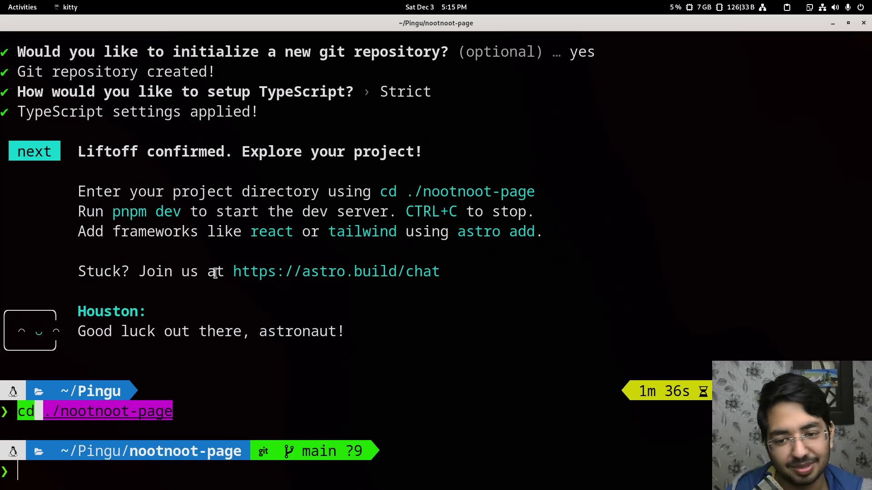
left_click_drag(113, 212, 180, 214)
middle_click(167, 215)
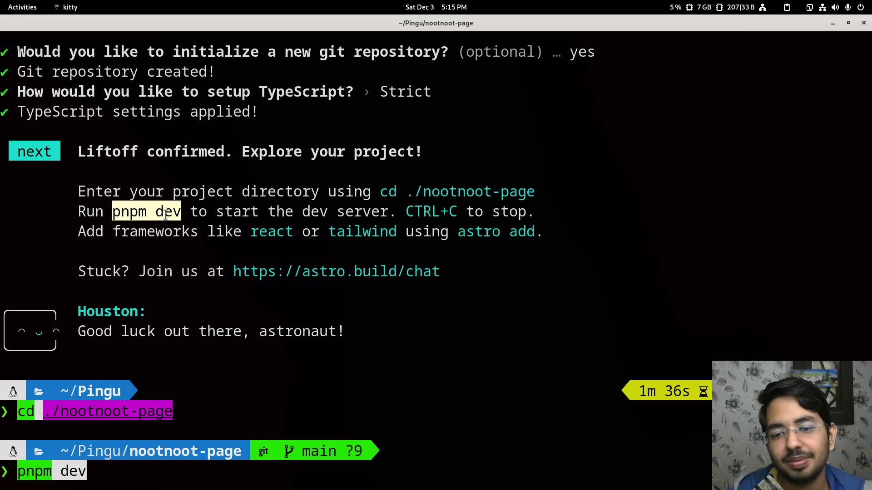
key("Return")
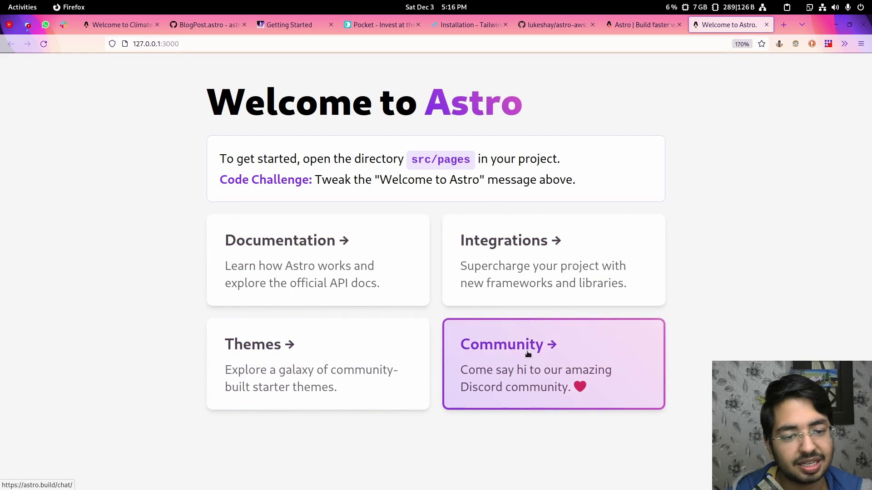
mouse_move(327, 485)
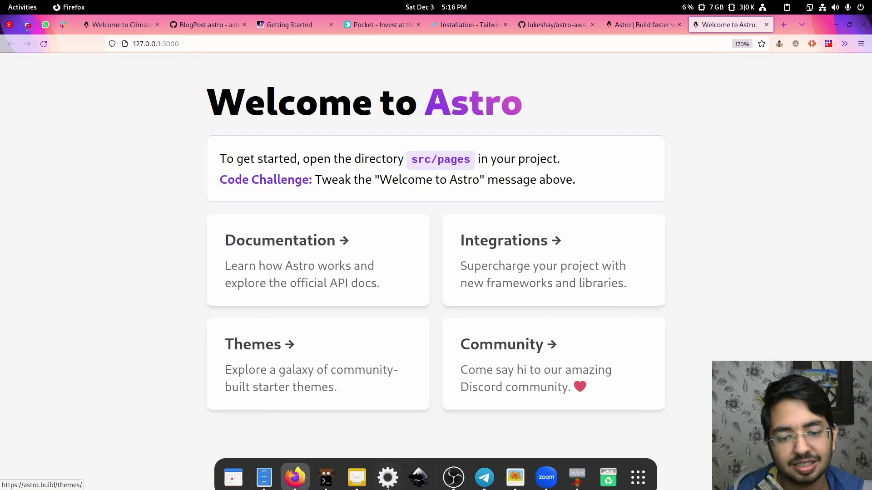
Return to kitty and open a second shell tab in nootnoot-page.
left_click(327, 479)
key("ctrl+shift+t")
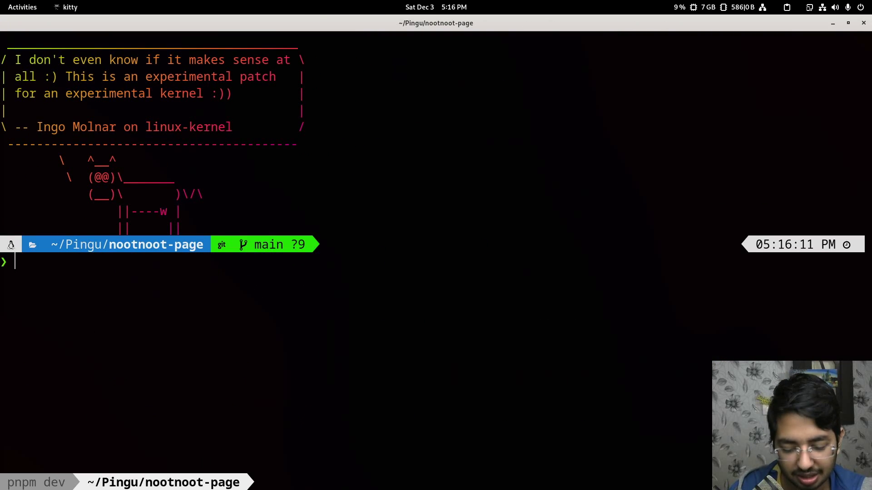
type("nvim")
Launch Neovim and open pages/index.astro from the NvimTree file tree.
key("Return")
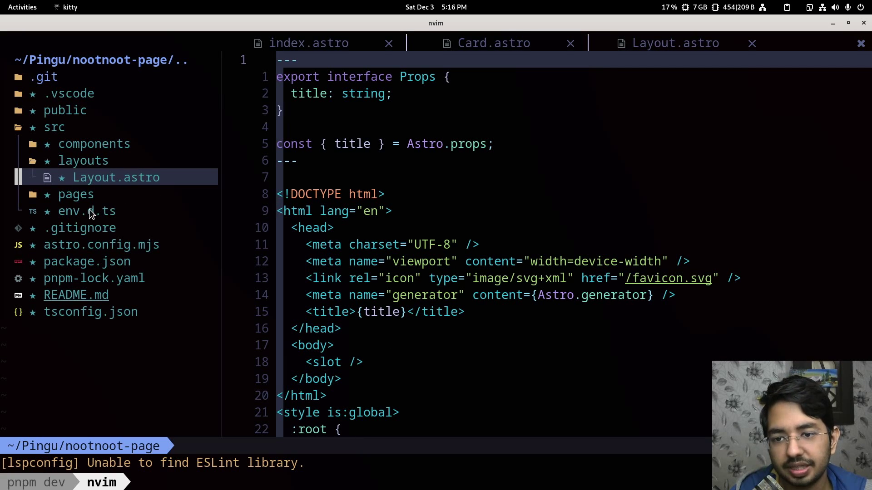
double_click(81, 194)
double_click(126, 209)
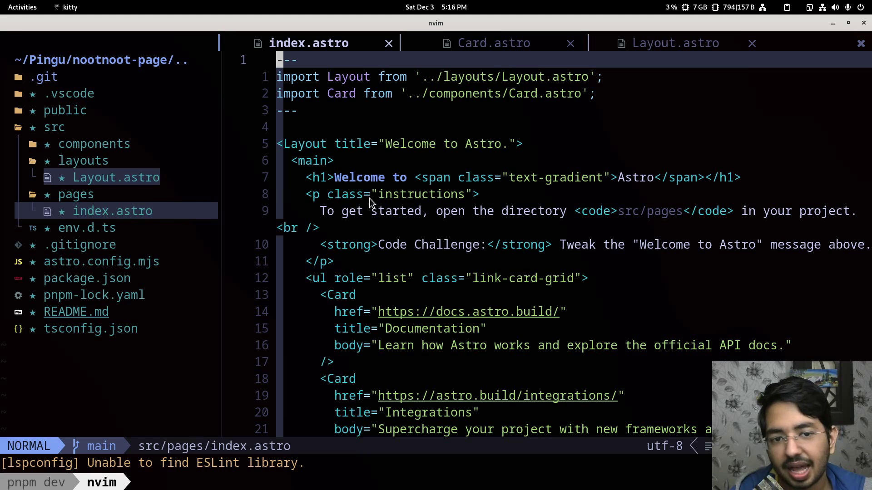
Browse the heading, Card block and Layout import, then close the index.astro window.
left_click(317, 177)
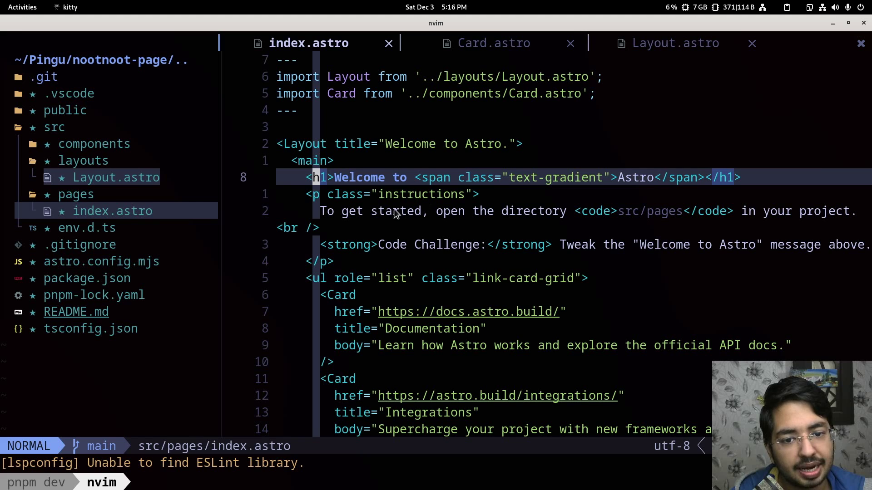
scroll(409, 231, "down", 2)
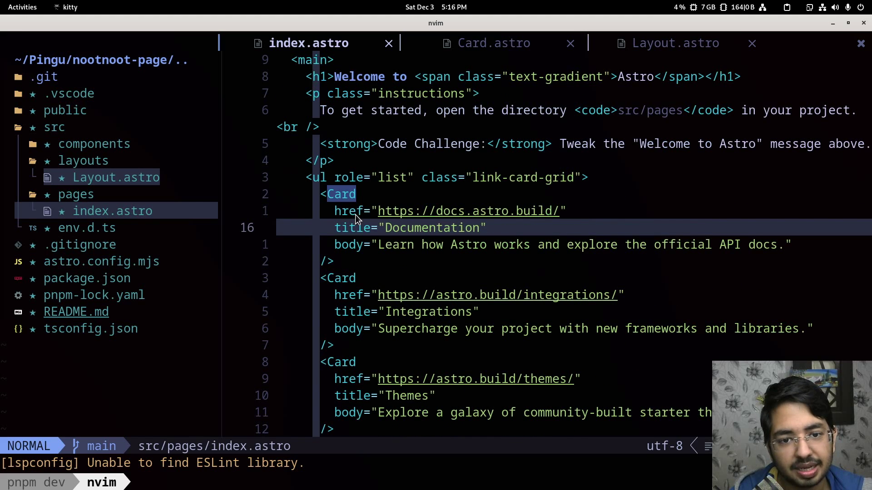
mouse_move(329, 195)
left_mouse_down()
mouse_move(380, 246)
mouse_move(391, 282)
left_mouse_up()
left_click(390, 282)
scroll(390, 281, "down", 2)
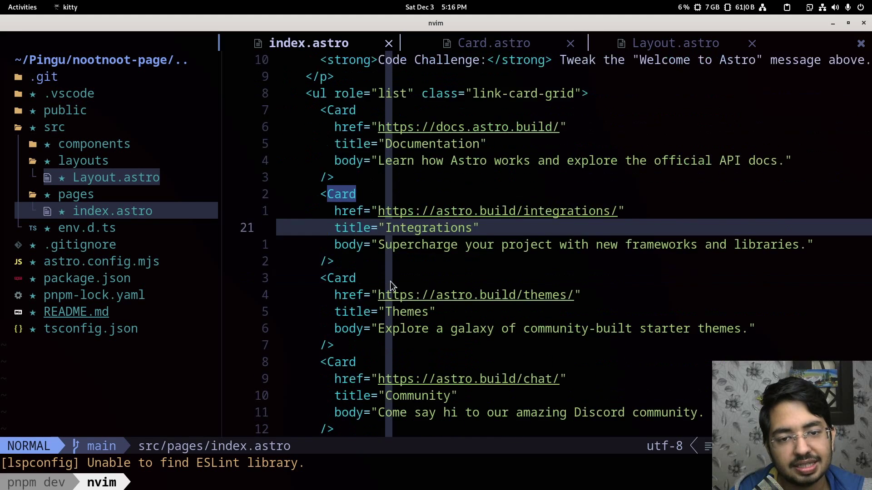
scroll(388, 284, "up", 4)
left_click(289, 80)
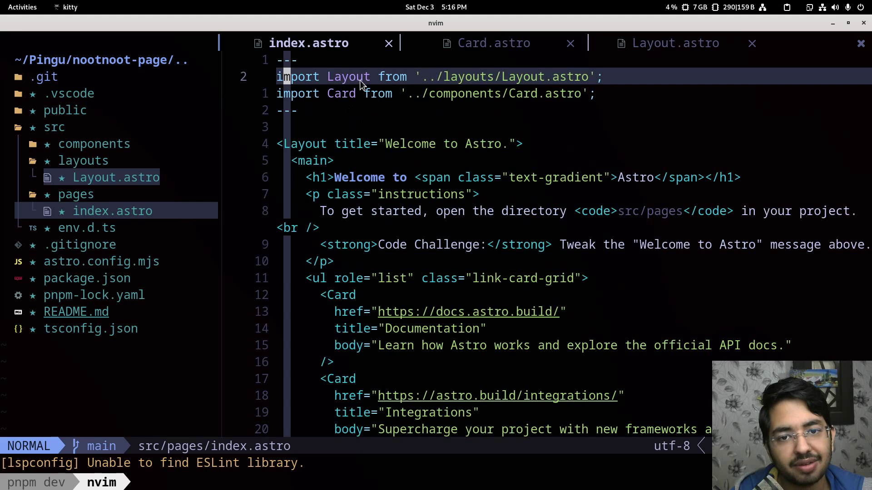
scroll(360, 84, "down", 3)
scroll(400, 233, "down", 4)
scroll(399, 233, "down", 7)
scroll(353, 234, "down", 2)
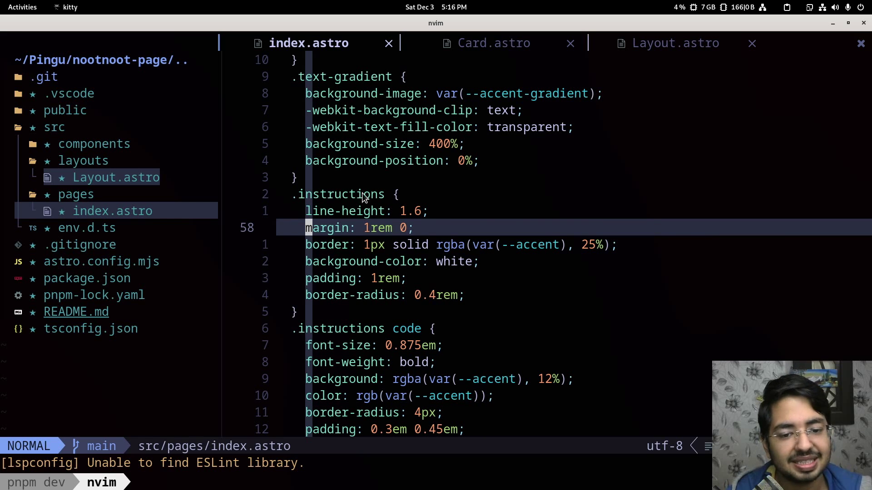
scroll(382, 222, "up", 5)
scroll(382, 221, "up", 4)
scroll(381, 221, "up", 7)
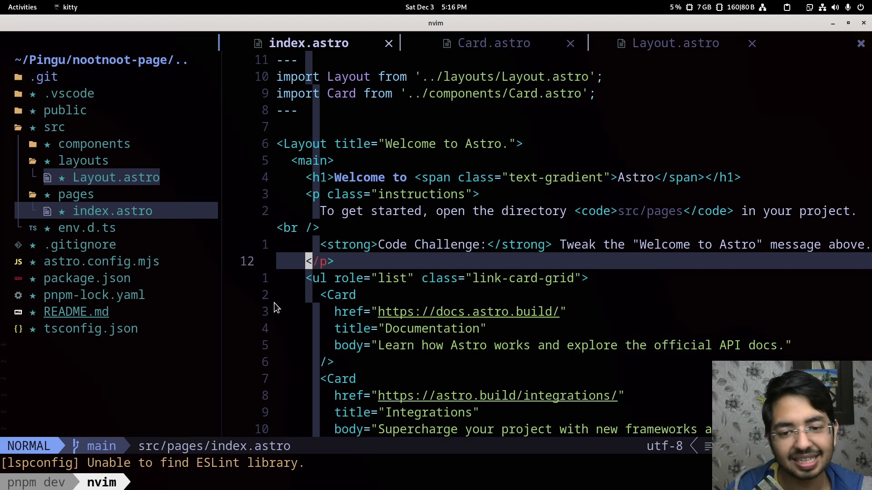
key("ctrl+w")
key("q")
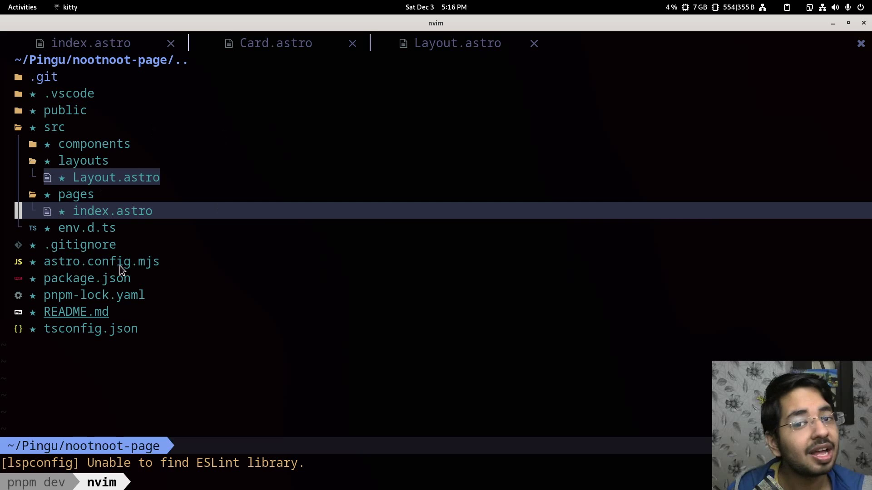
left_click(108, 129)
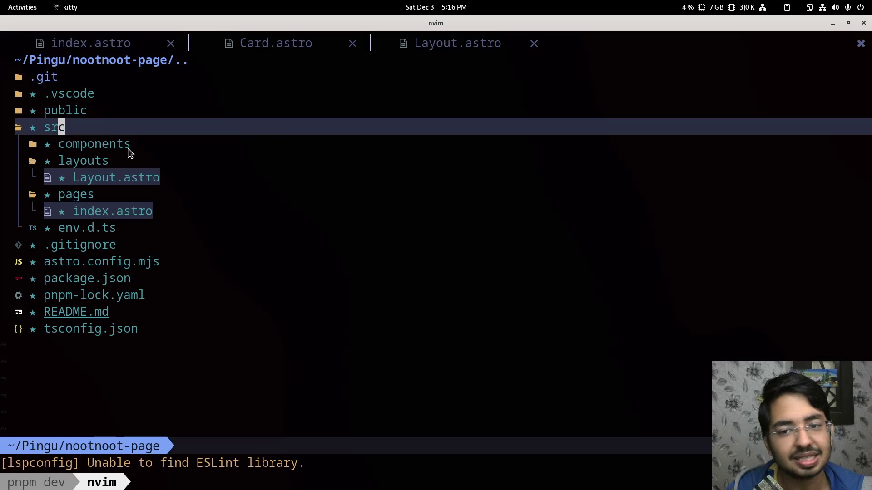